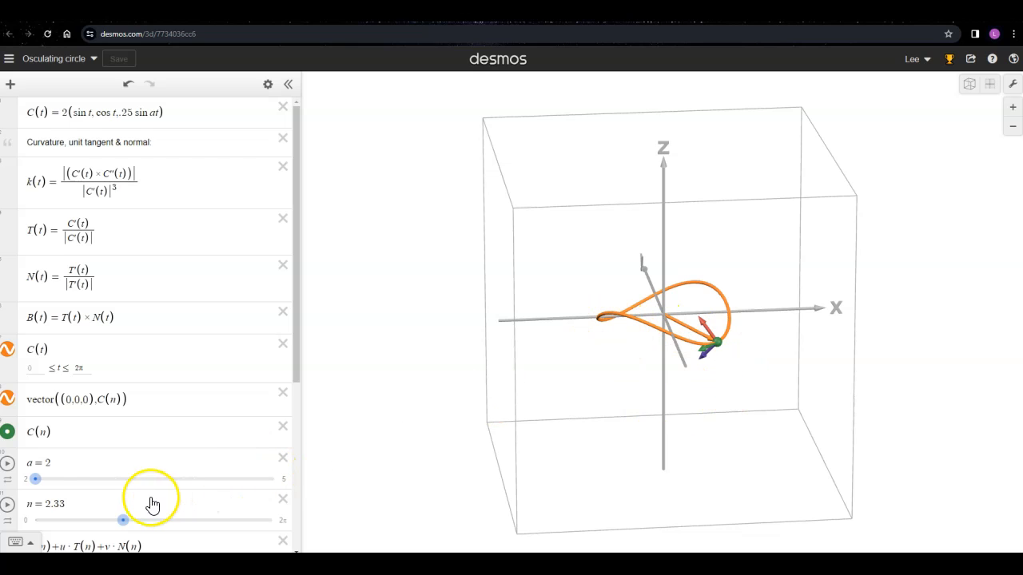
Set parameter a to 4 and examine the space curve from above and from the side.
left_click_drag(38, 483, 185, 488)
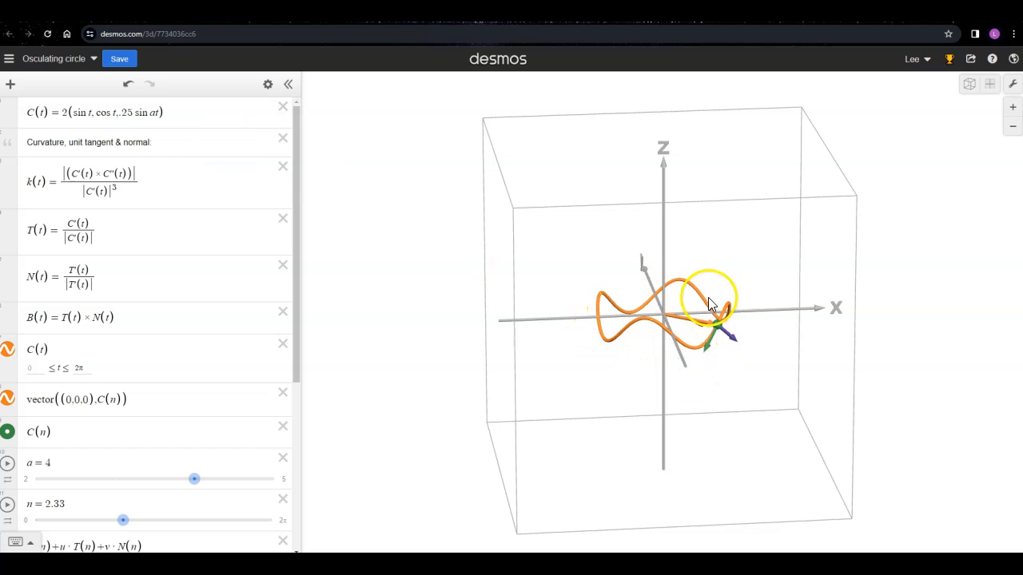
left_click_drag(696, 259, 656, 449)
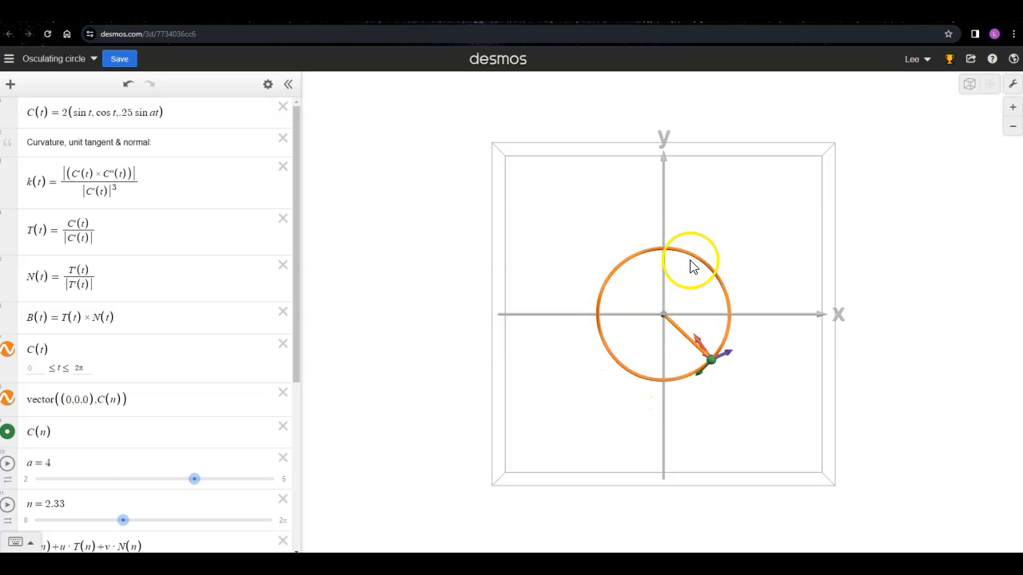
left_click_drag(609, 411, 643, 164)
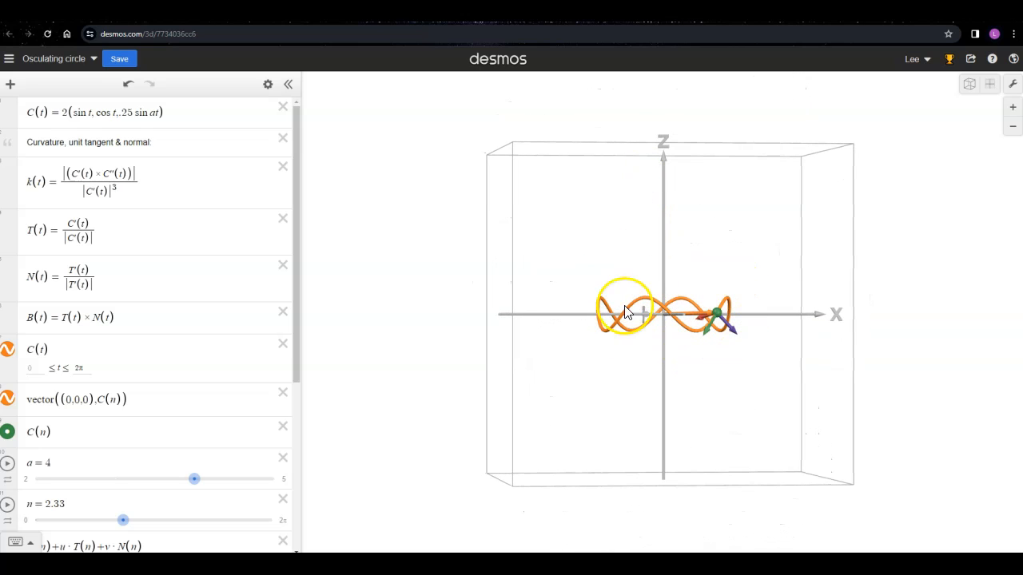
left_click_drag(712, 249, 702, 297)
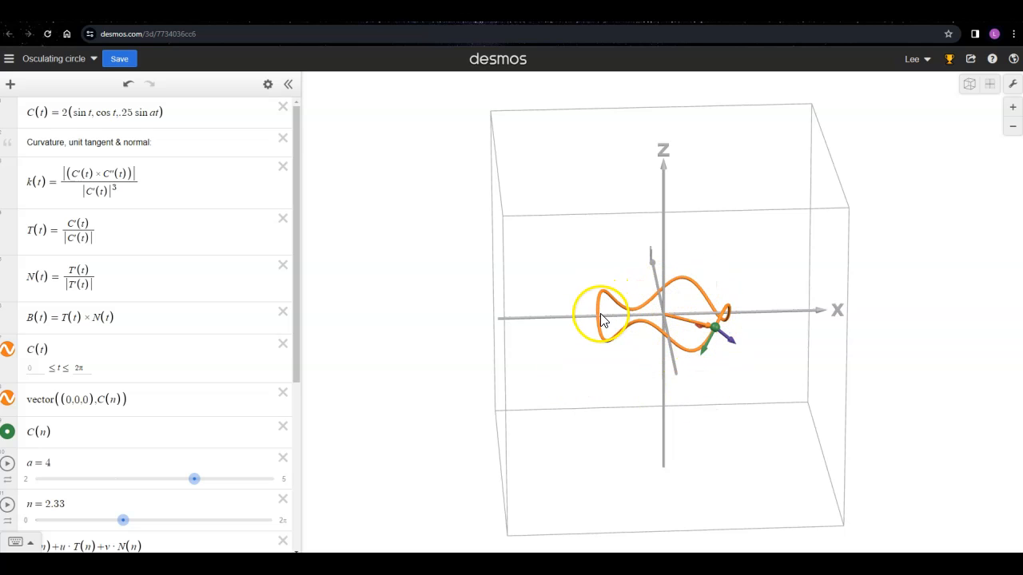
Lower parameter a through 3 to 2.
left_click(194, 482)
left_click_drag(161, 482, 145, 485)
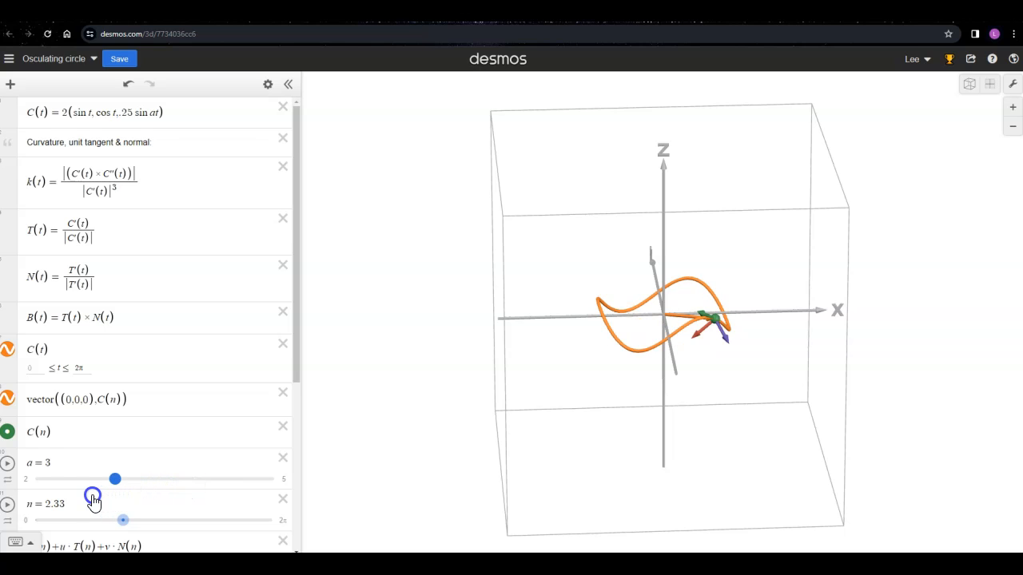
left_click_drag(71, 489, 64, 488)
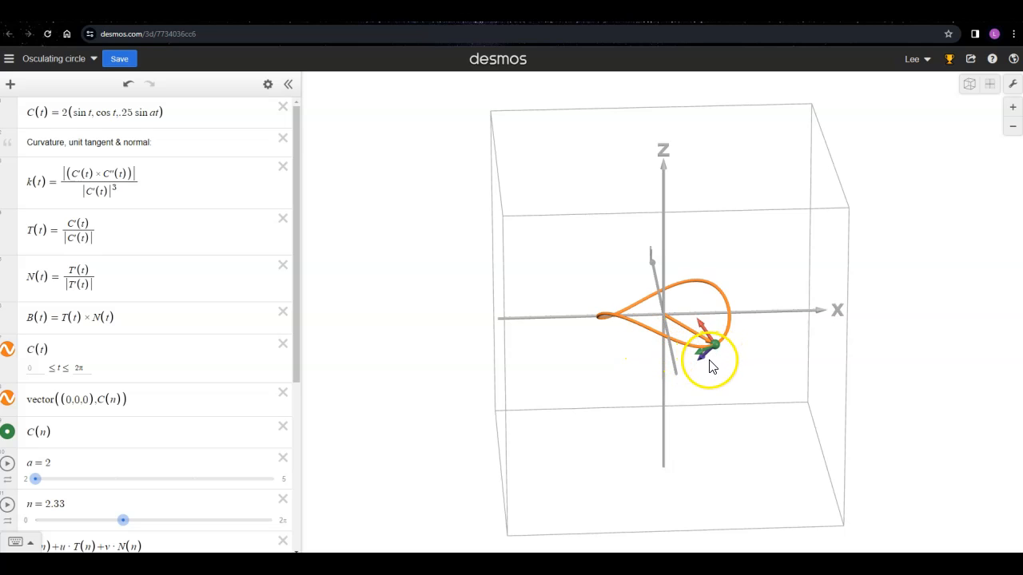
Set n to 3.7 to move the point and its frame along the curve, and start animating n.
left_click_drag(667, 387, 675, 341)
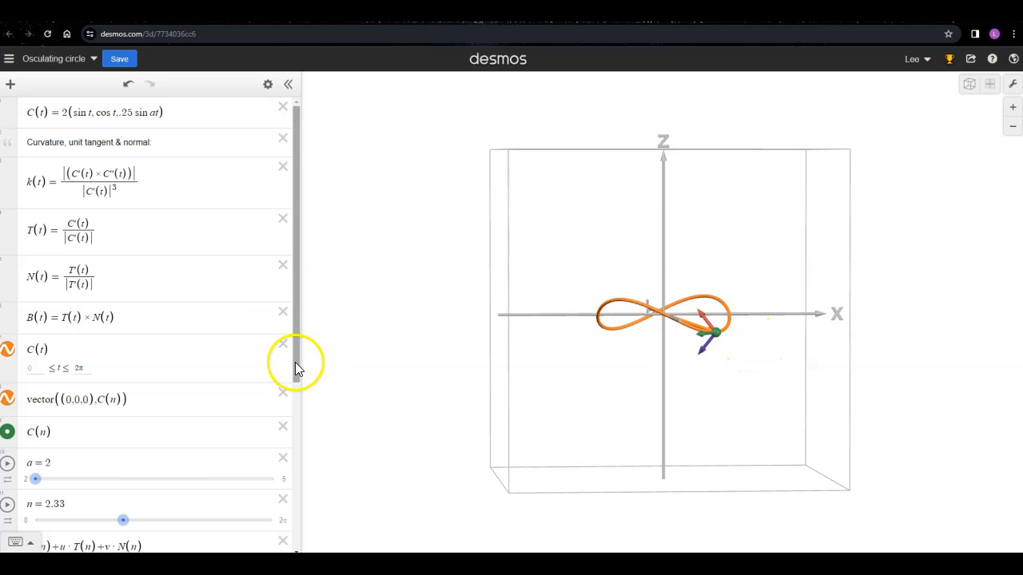
left_click_drag(121, 521, 174, 542)
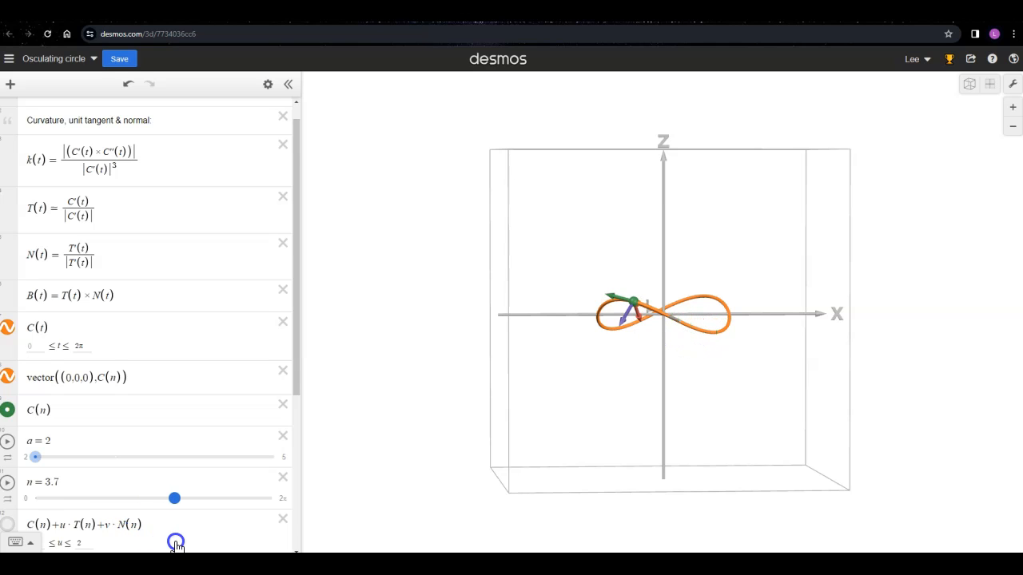
left_click_drag(636, 214, 640, 261)
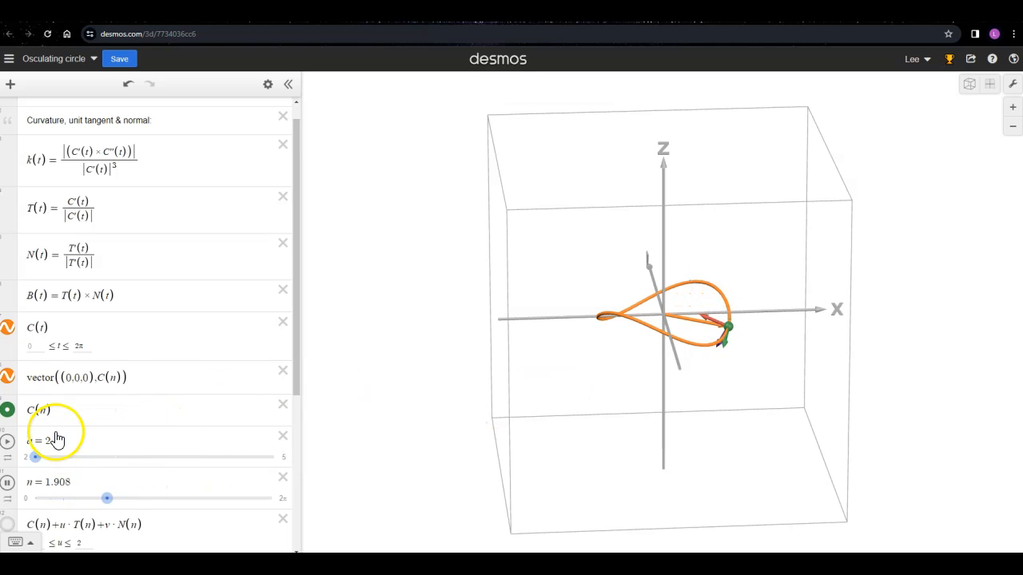
Show the osculating plane surface C(n)+u·T(n)+v·N(n) while n is animating.
scroll(55, 439, "down", 2)
left_click(11, 419)
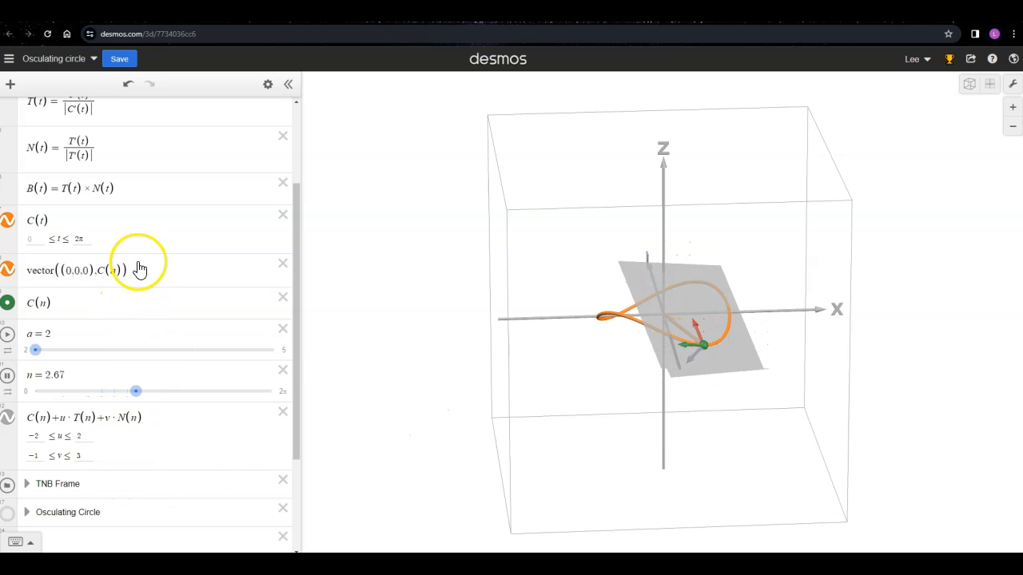
Review the curvature, tangent and normal definitions, and show the Osculating Circle folder's objects.
scroll(137, 264, "up", 2)
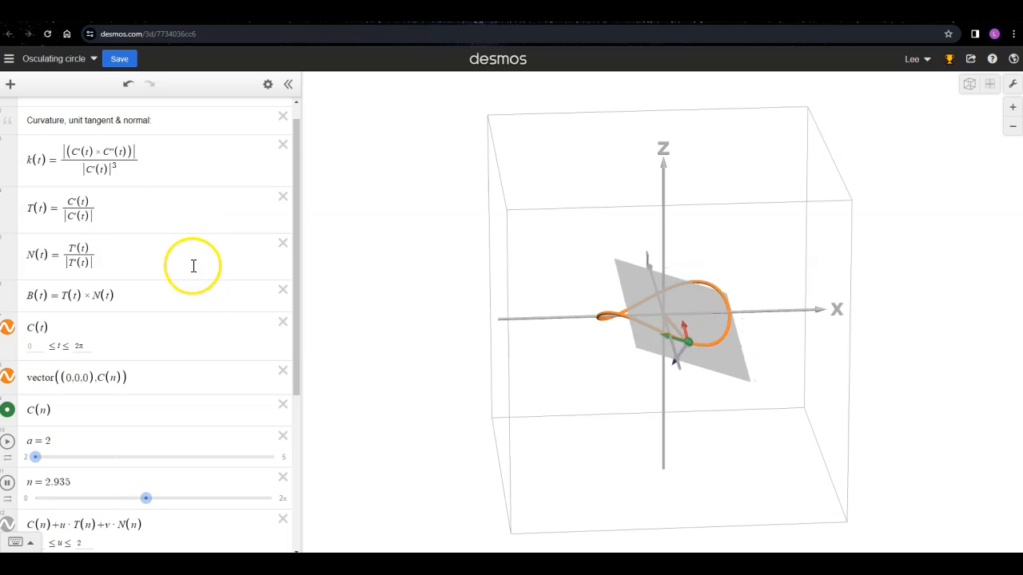
scroll(194, 254, "up", 1)
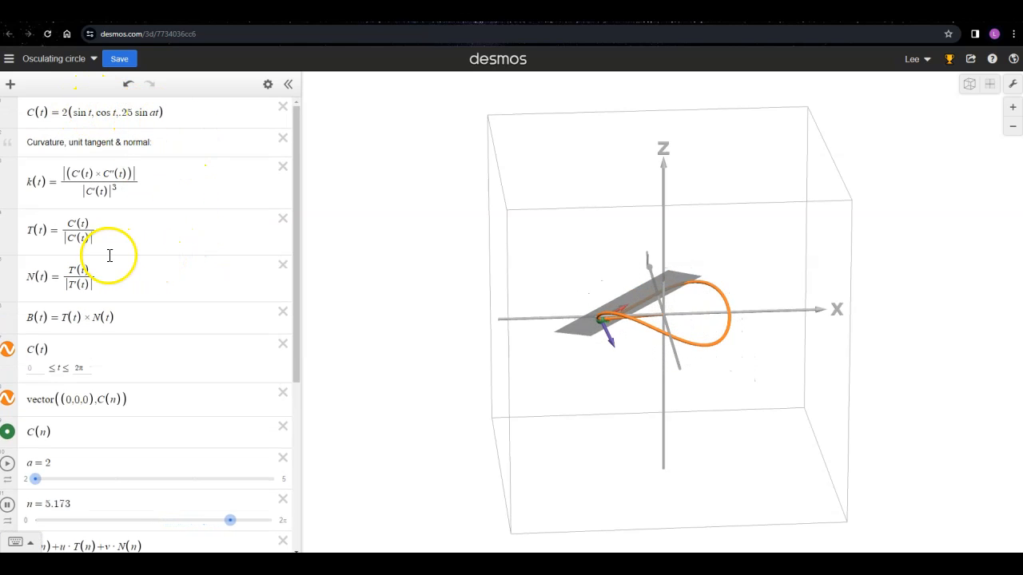
scroll(107, 256, "down", 2)
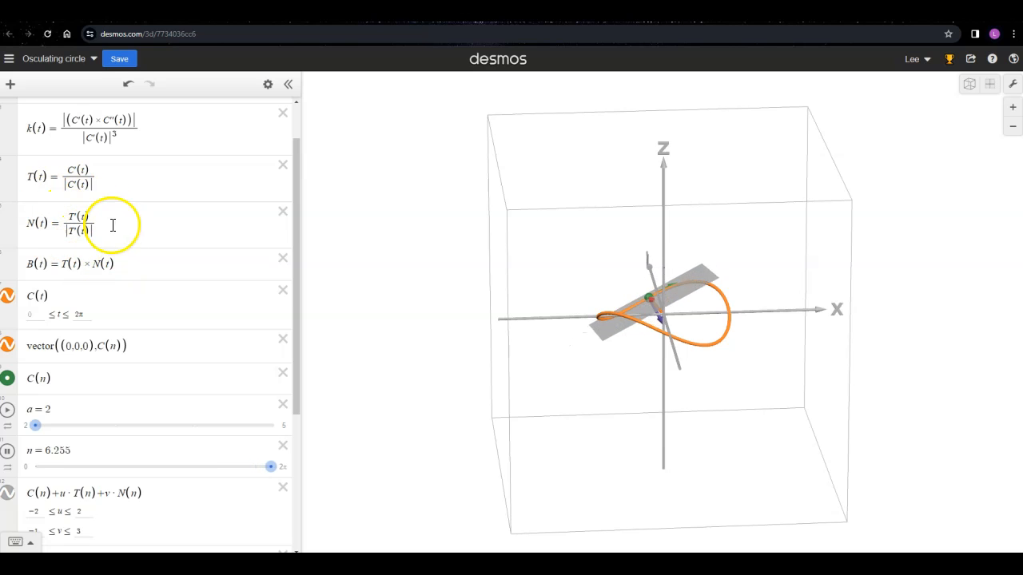
scroll(146, 247, "down", 4)
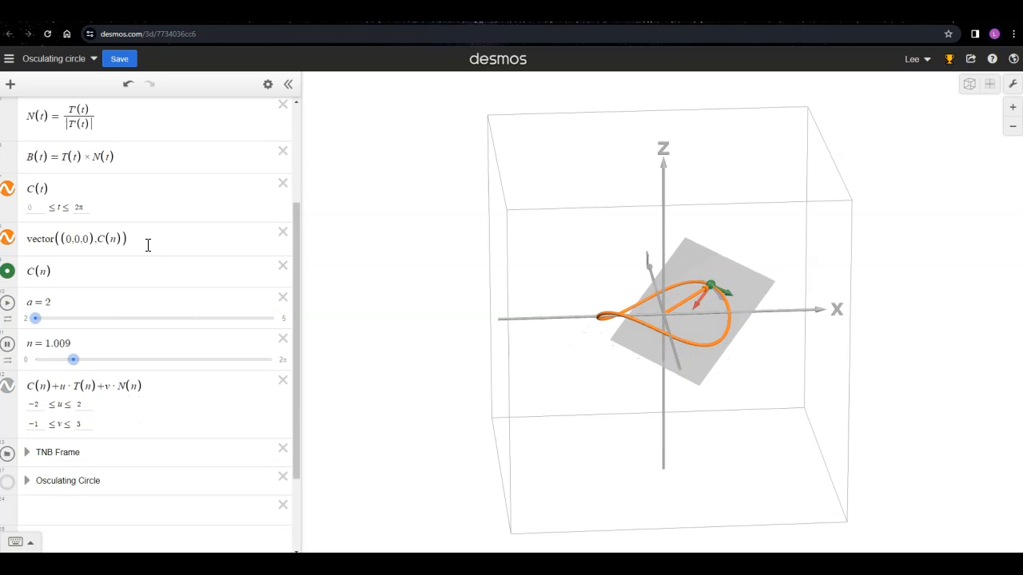
scroll(33, 421, "down", 2)
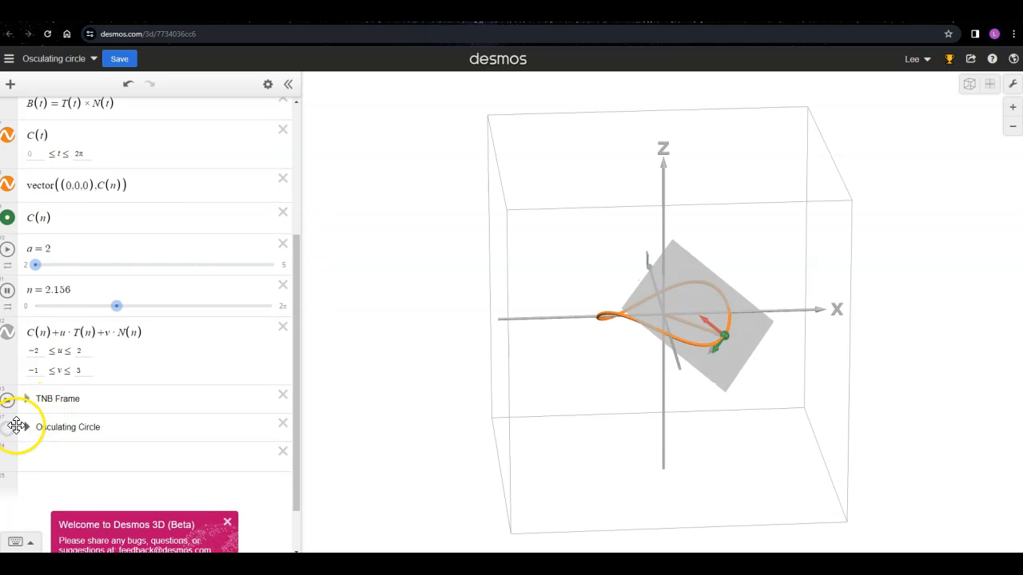
left_click(8, 427)
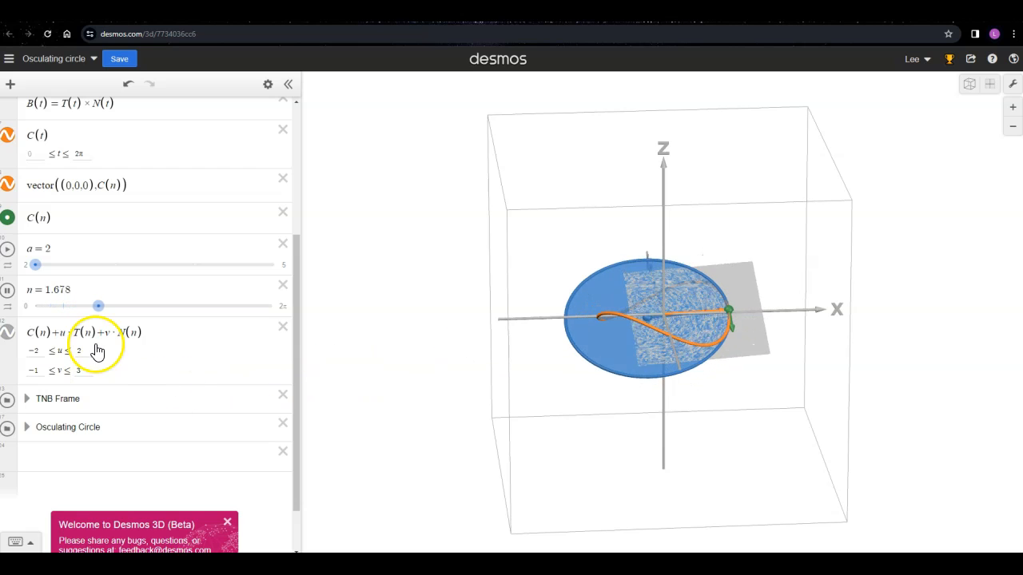
Hide the osculating plane and stop the animation of n to inspect the osculating circle.
left_click(8, 332)
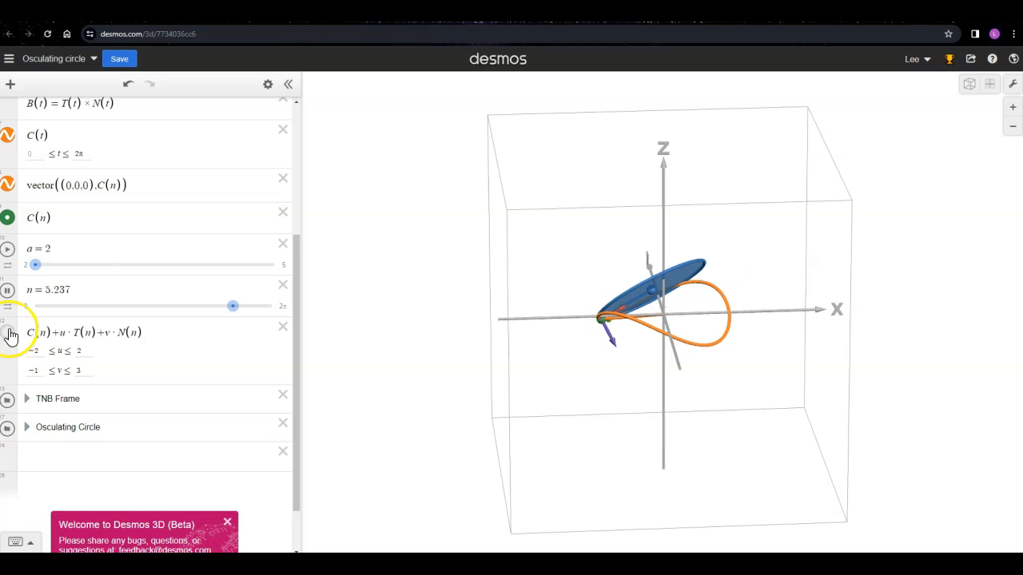
left_click(7, 290)
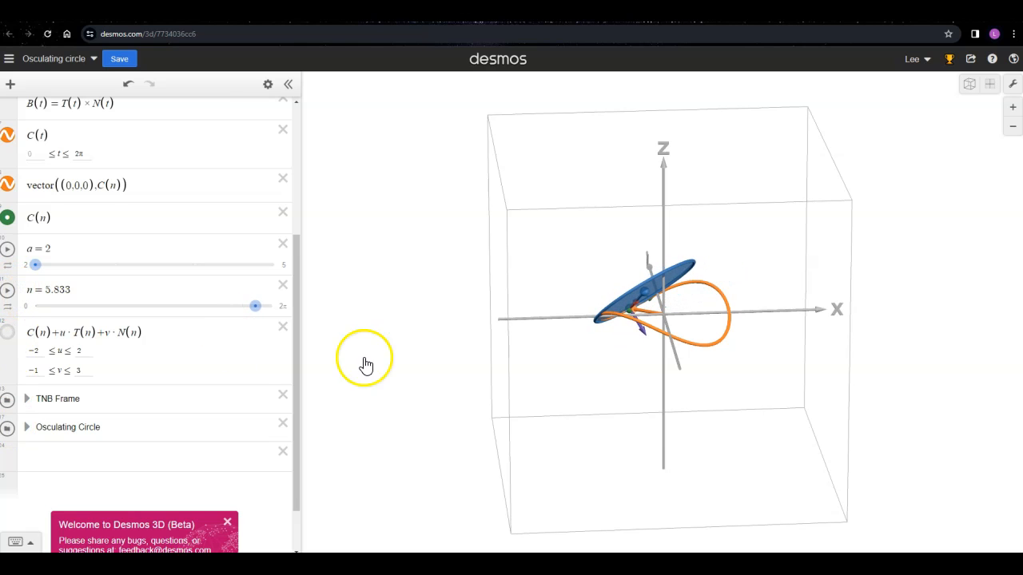
left_click_drag(563, 357, 813, 422)
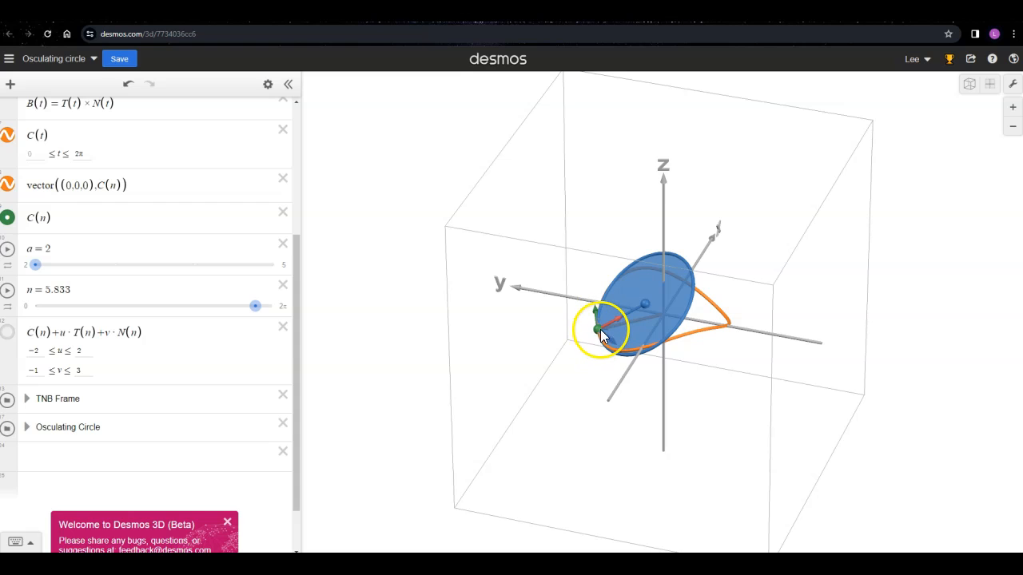
Expand the Osculating Circle folder to reveal its expressions, and dismiss the email notification.
scroll(159, 206, "up", 5)
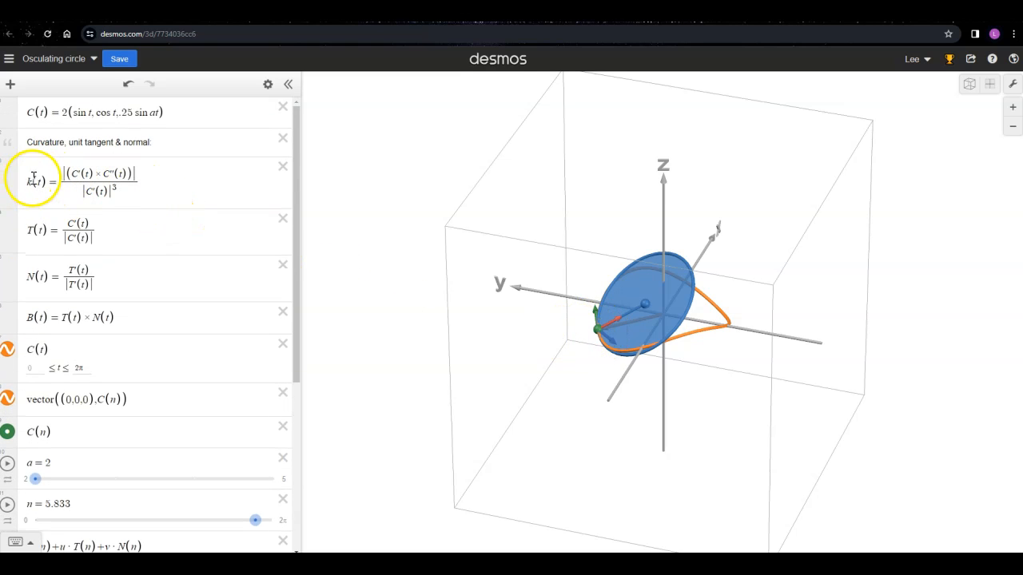
scroll(130, 255, "down", 5)
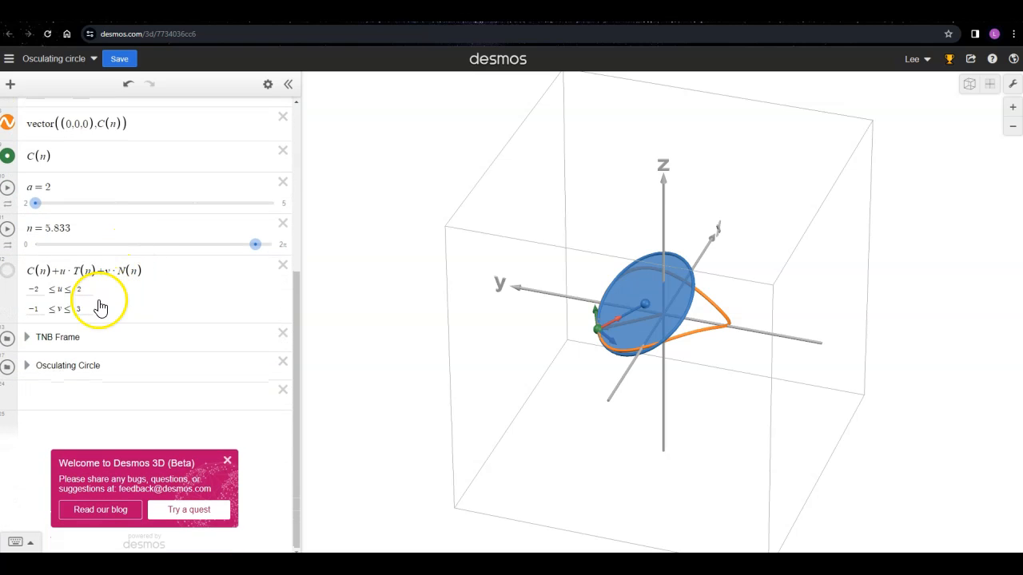
left_click(27, 366)
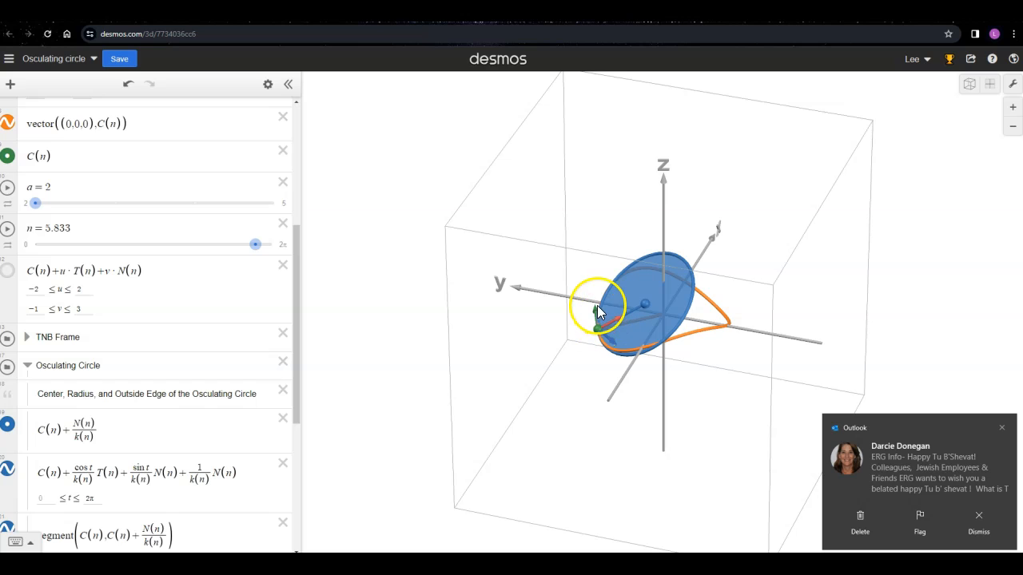
left_click(1001, 428)
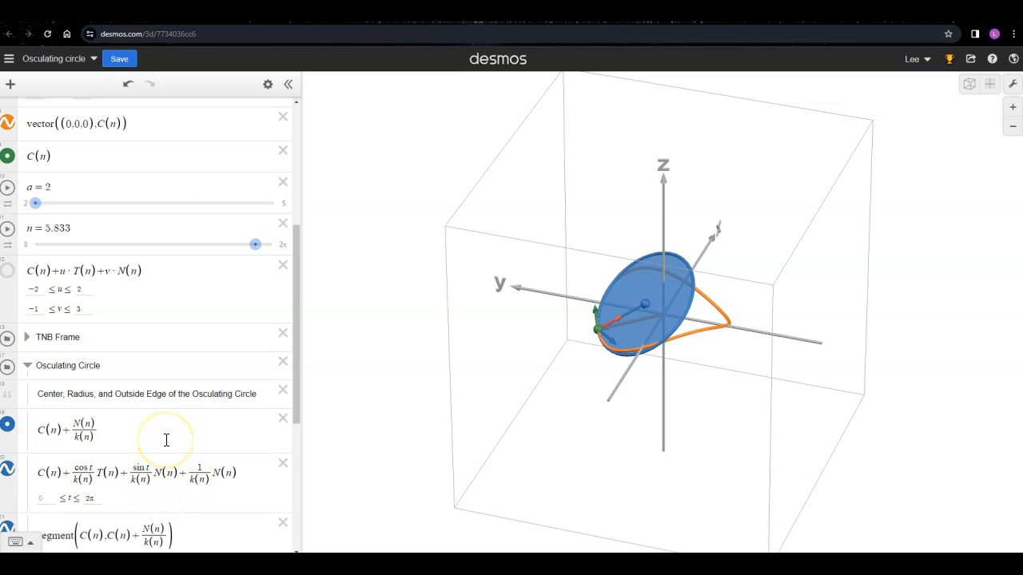
Hide the osculating circle's shading surface and show it again to compare.
scroll(166, 440, "down", 2)
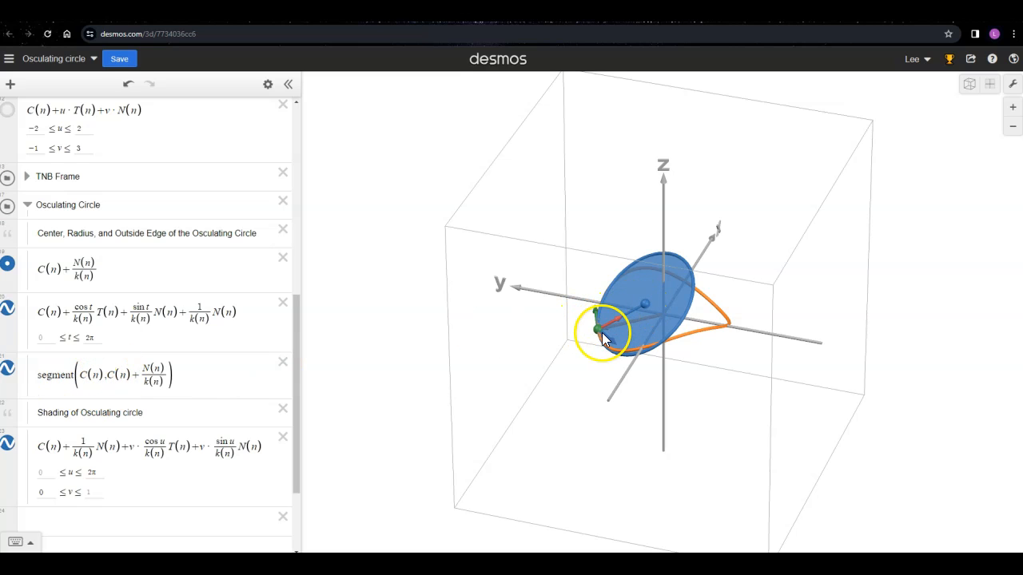
left_click(7, 445)
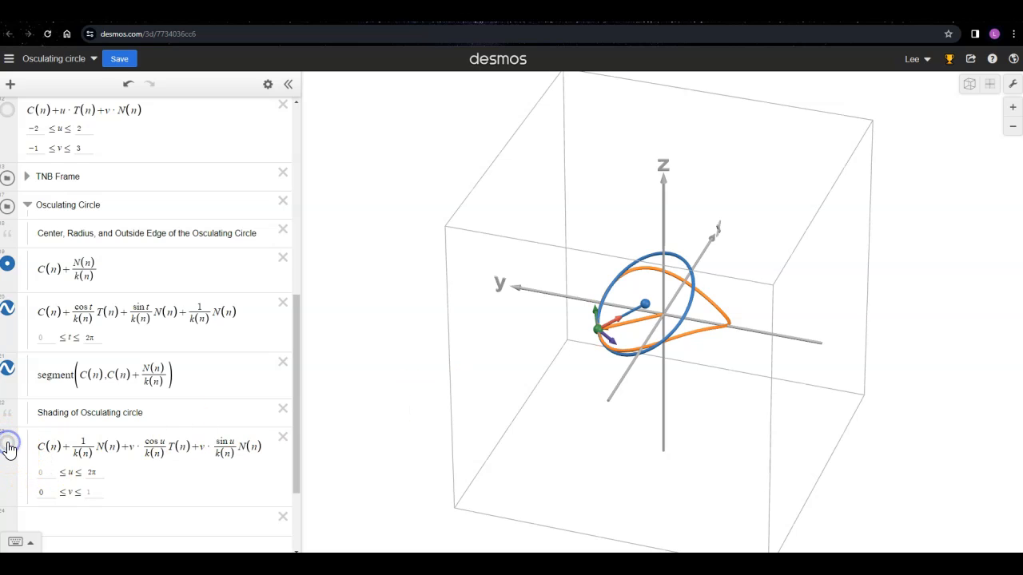
left_click(7, 445)
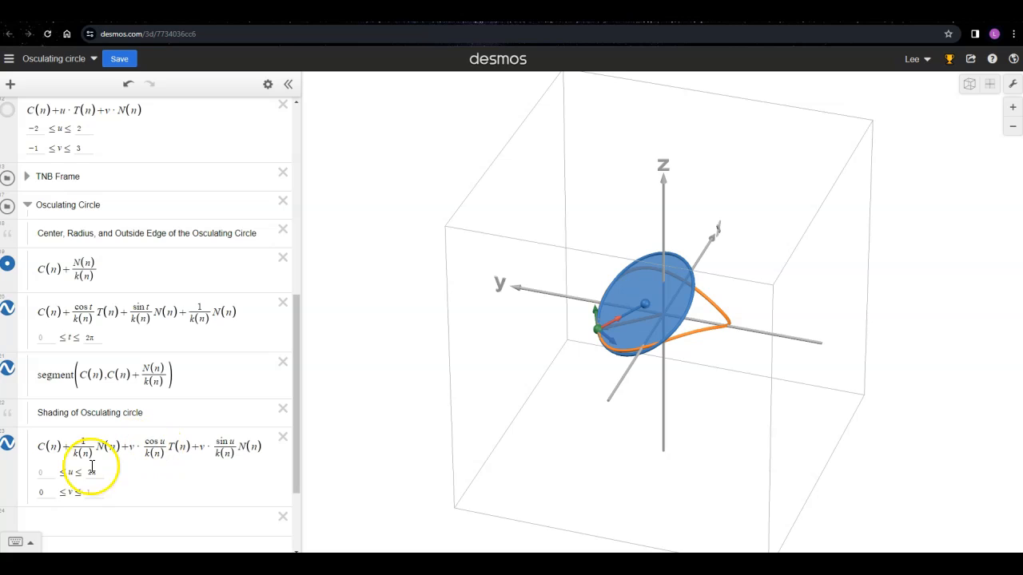
Set the lower limit of v in the osculating circle's shading surface to .5.
left_click(35, 493)
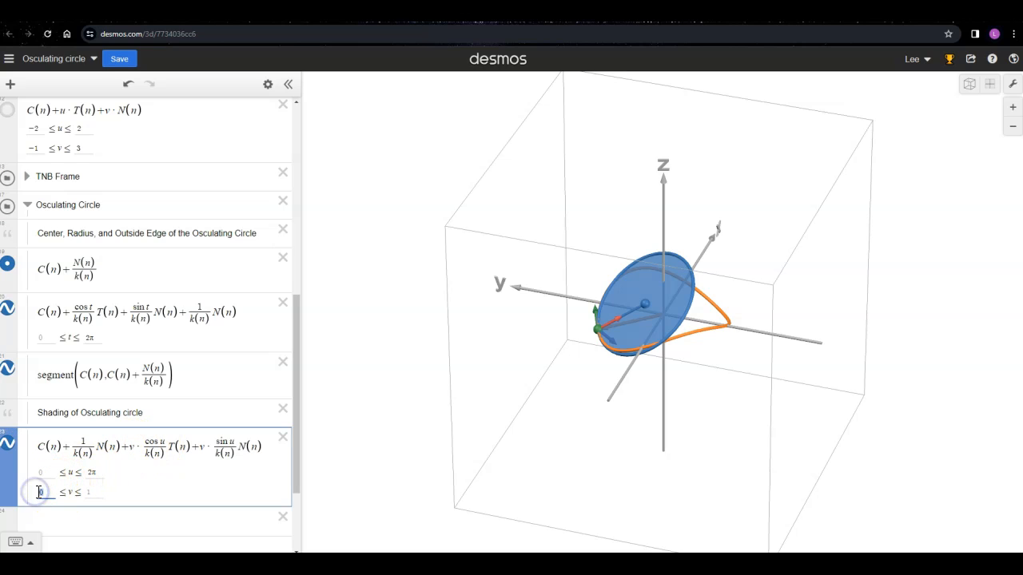
type(".5")
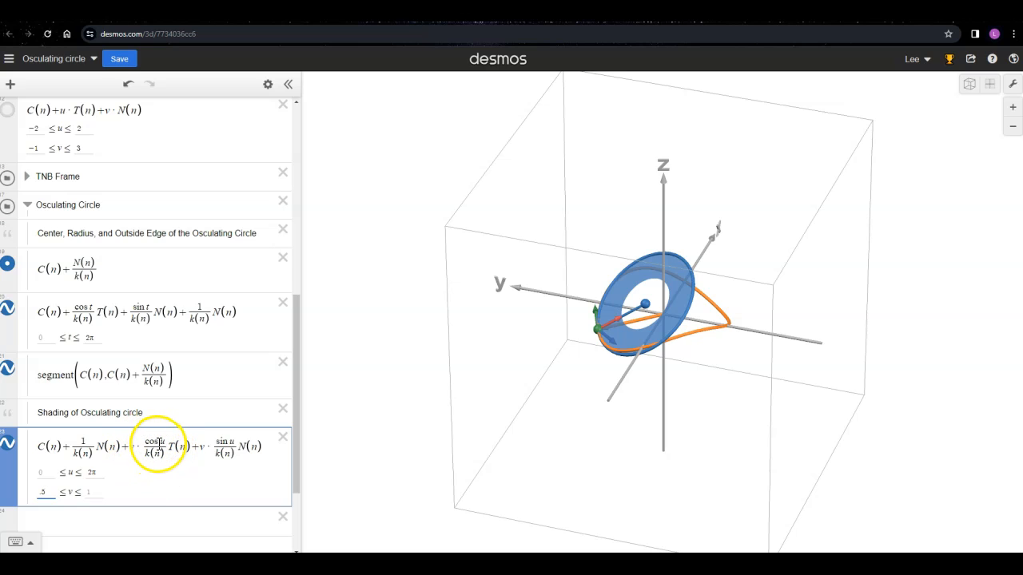
type("5")
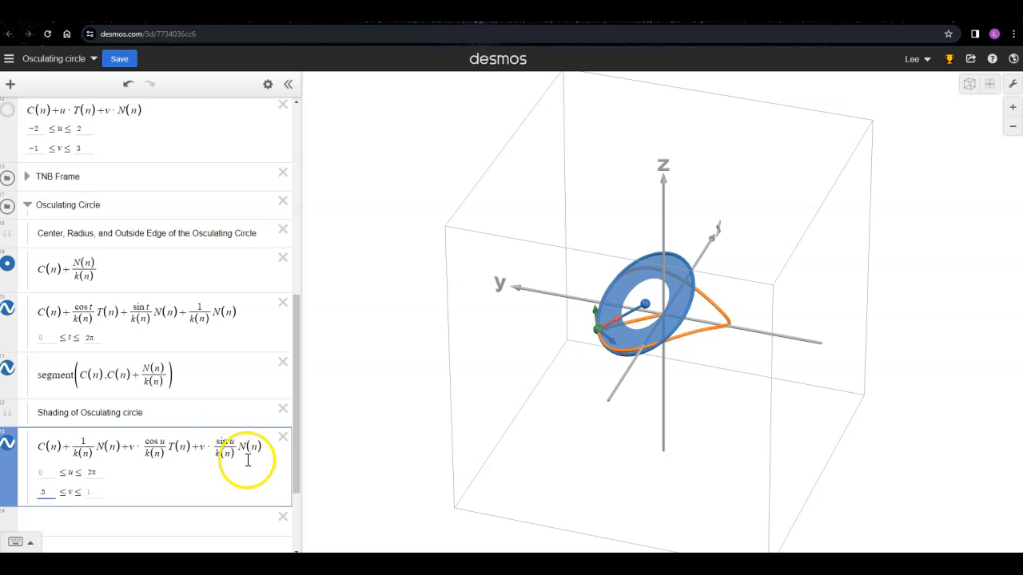
type("v")
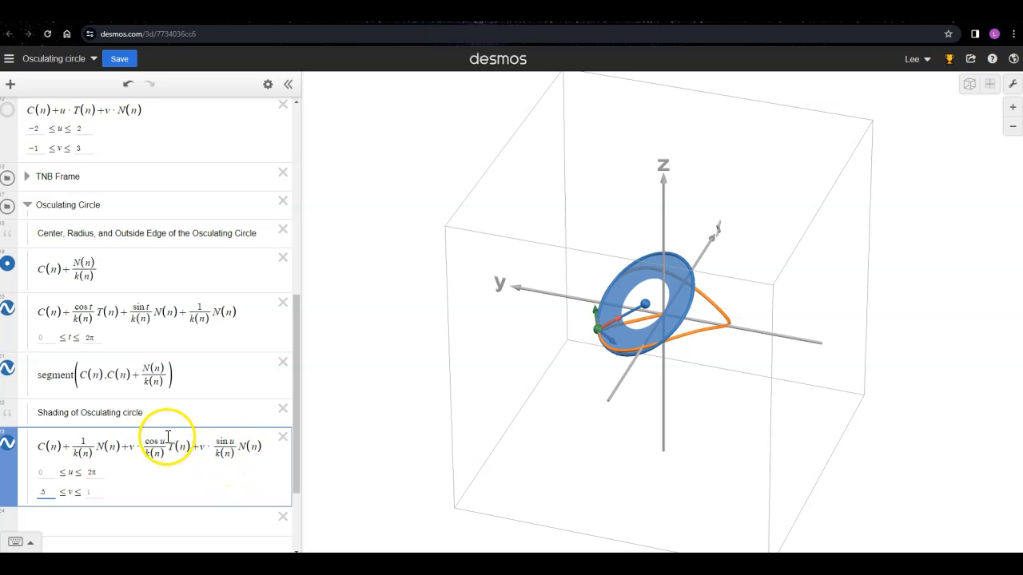
left_click(200, 445)
type("v")
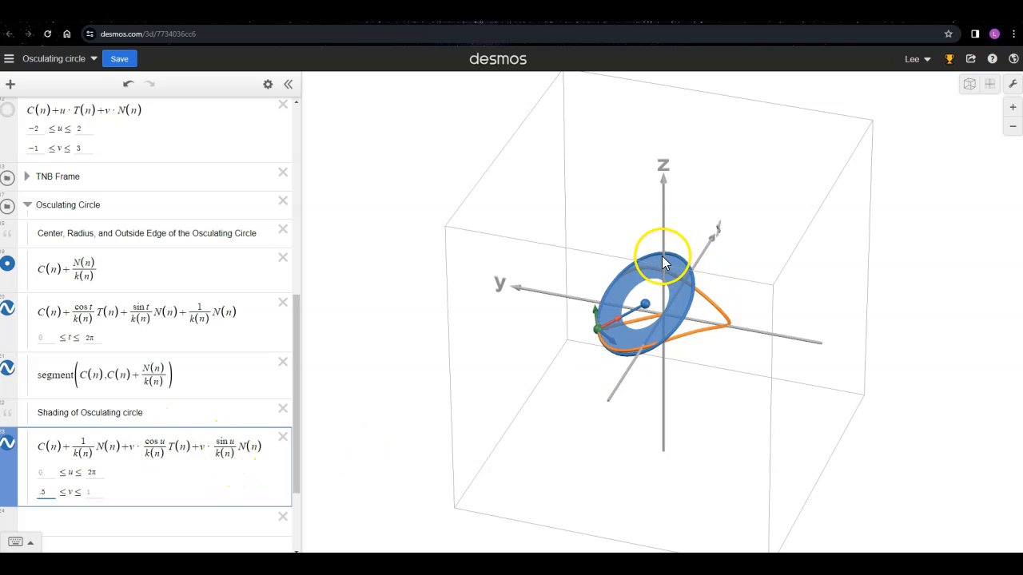
Restore the shading surface's lower v limit to 0.
key("BackSpace")
type("5")
key("BackSpace")
key("BackSpace")
type("0")
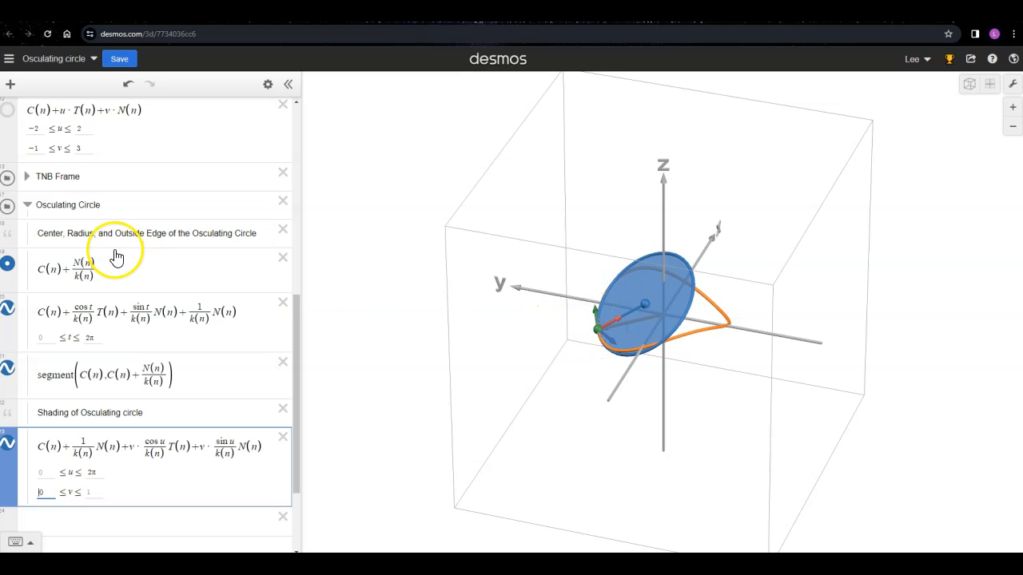
Animate n while setting parameter a to 4, and stop the animation with the point partway around the curve.
scroll(117, 224, "up", 3)
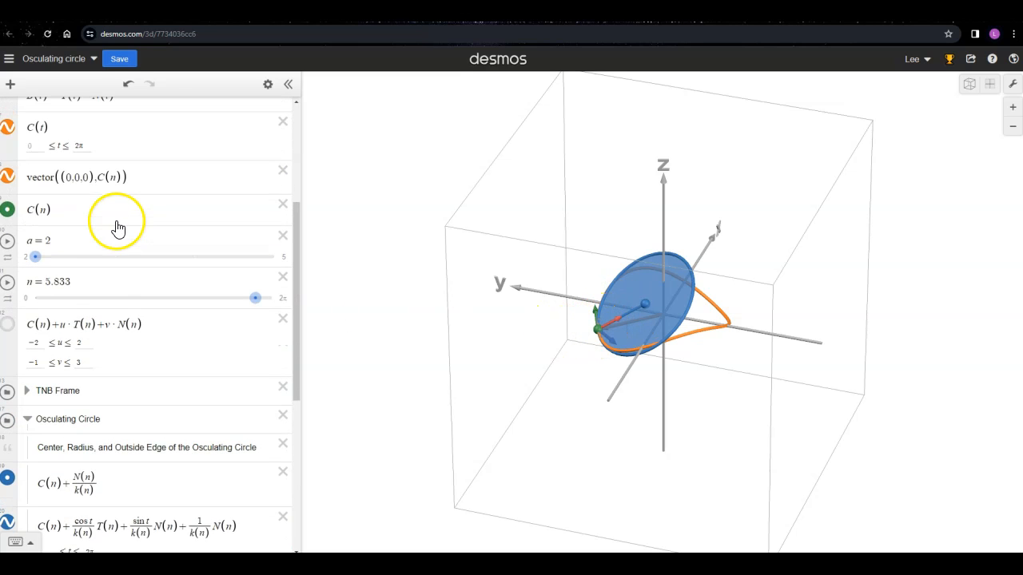
left_click(7, 285)
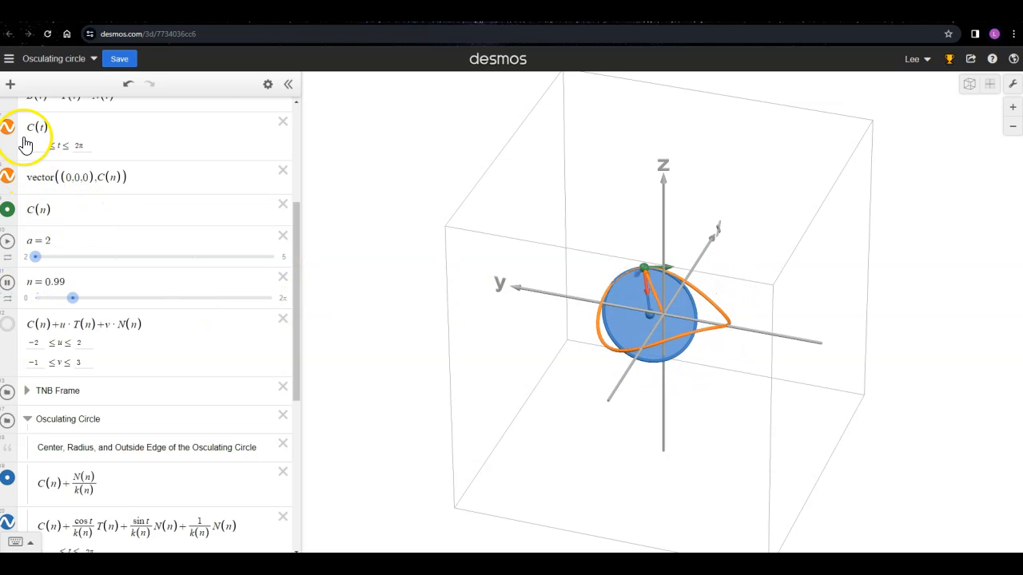
left_click_drag(32, 256, 173, 264)
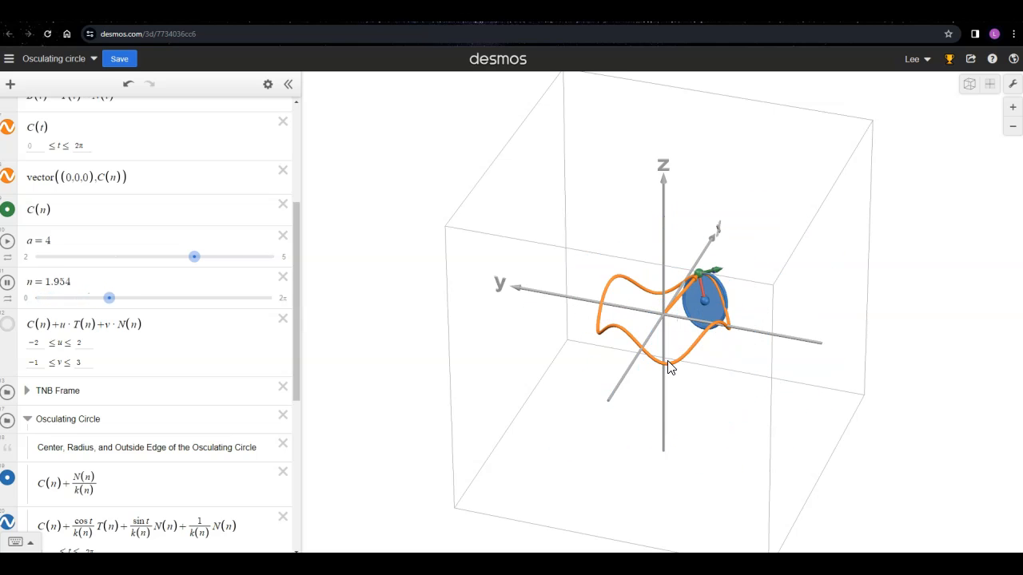
left_click(7, 283)
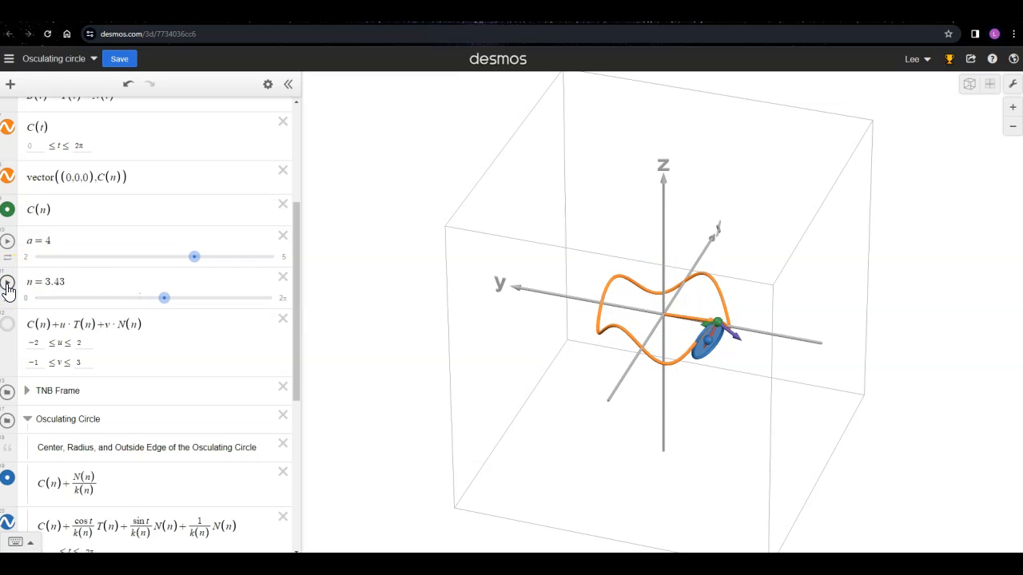